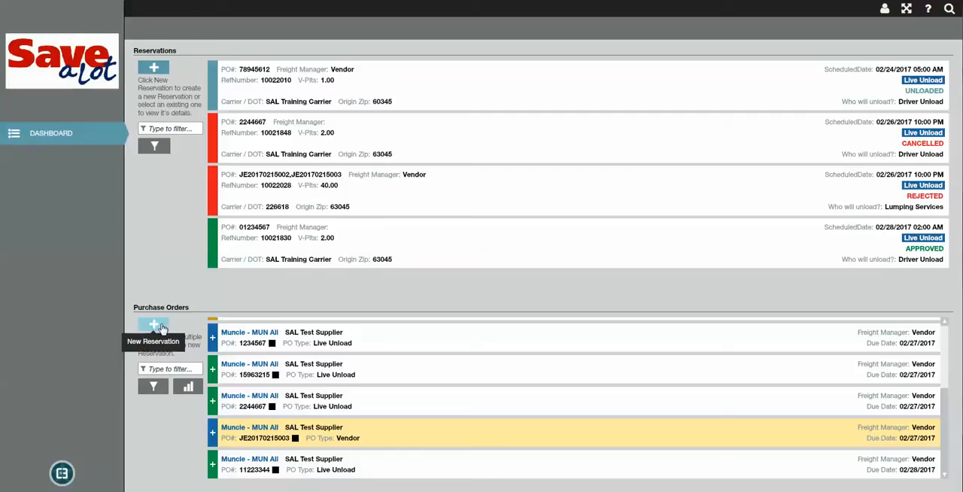
Add the first green Muncie Live Unload purchase order due 02/27/2017 to the selection and create a new reservation
left_click(253, 379)
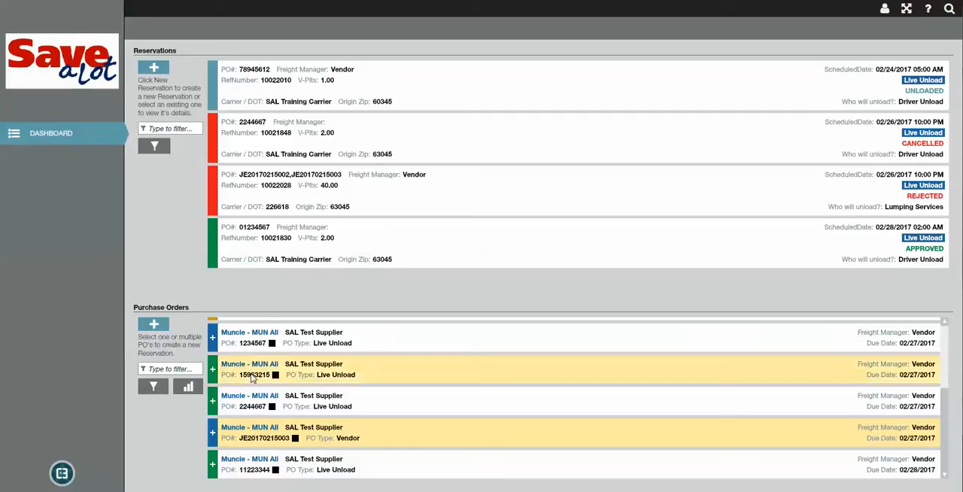
left_click(156, 326)
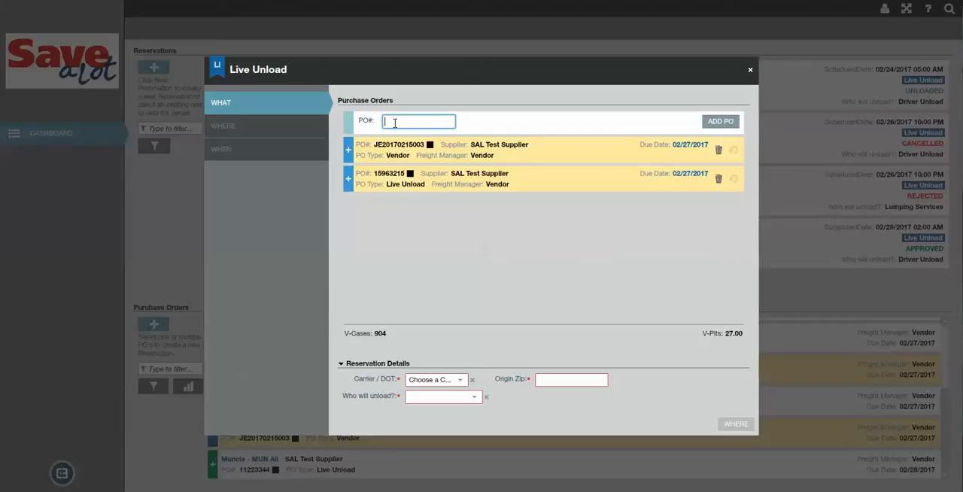
Try to add an unlisted purchase order to the reservation by its PO number
type("02")
type("254896")
key("Return")
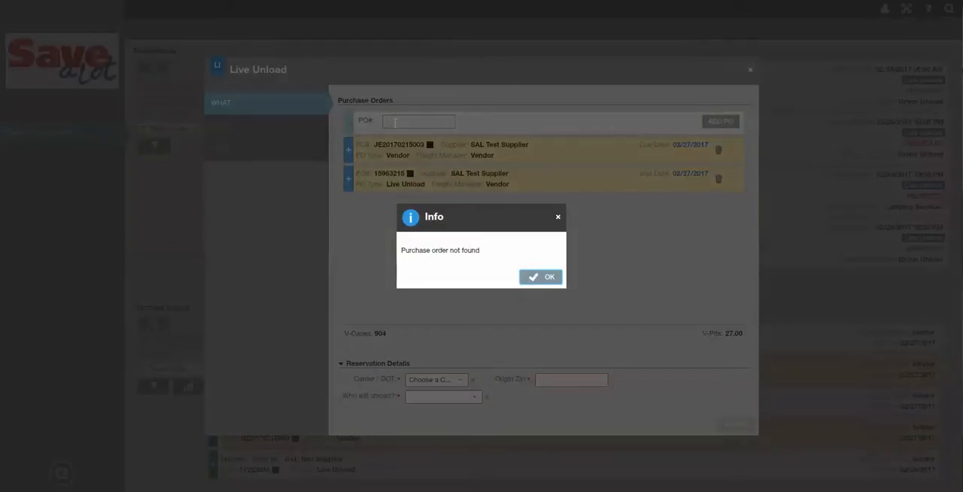
key("Return")
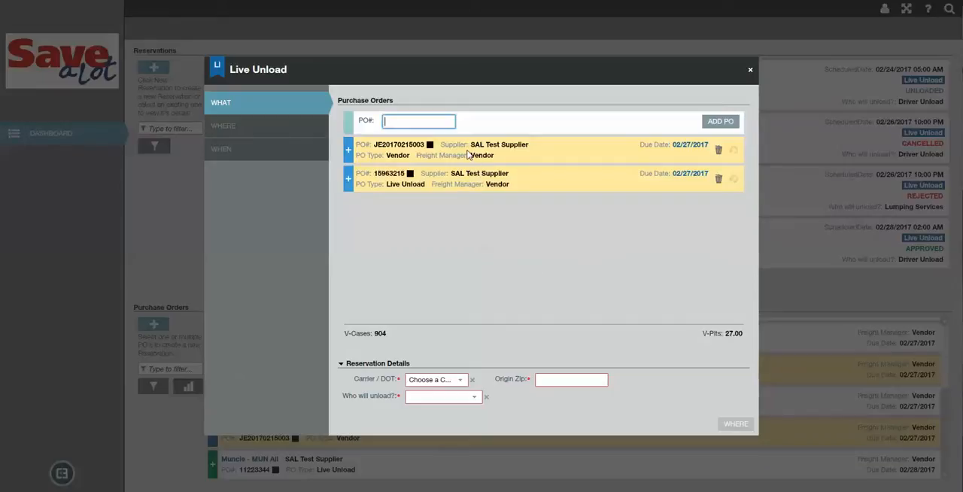
Add a third Live Unload purchase order due 02/27/2017 by its PO number and remove it from the reservation
type("2244667")
key("Return")
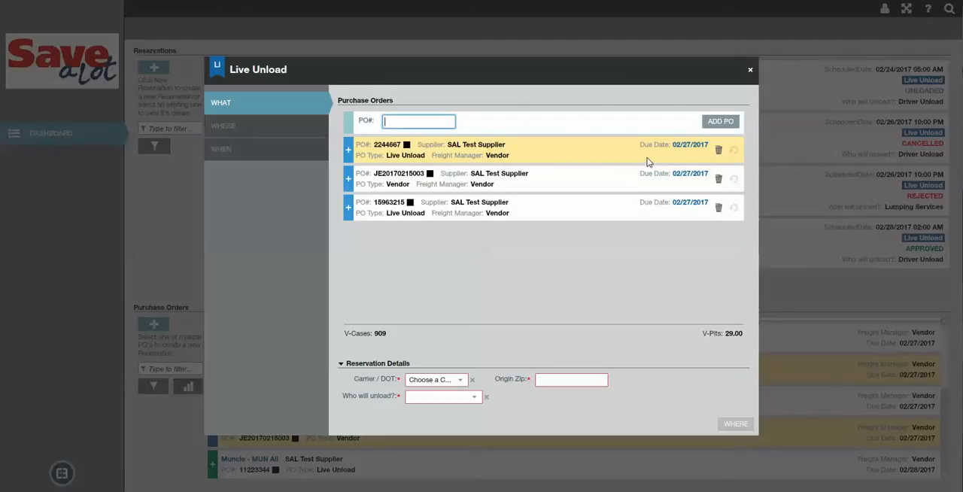
left_click(716, 151)
left_click(504, 278)
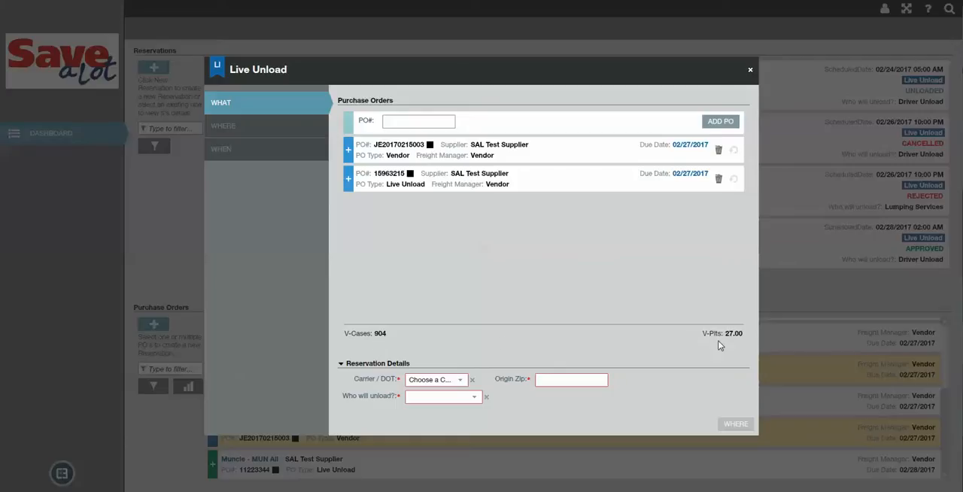
Fill in the reservation details with carrier 226618, origin zip 63045 and Lumping Services as the unloader
left_click(451, 382)
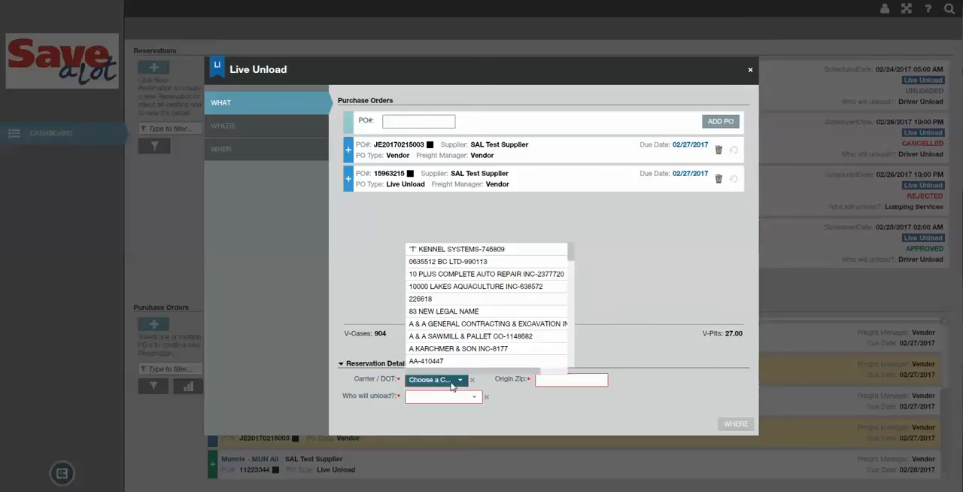
type("22")
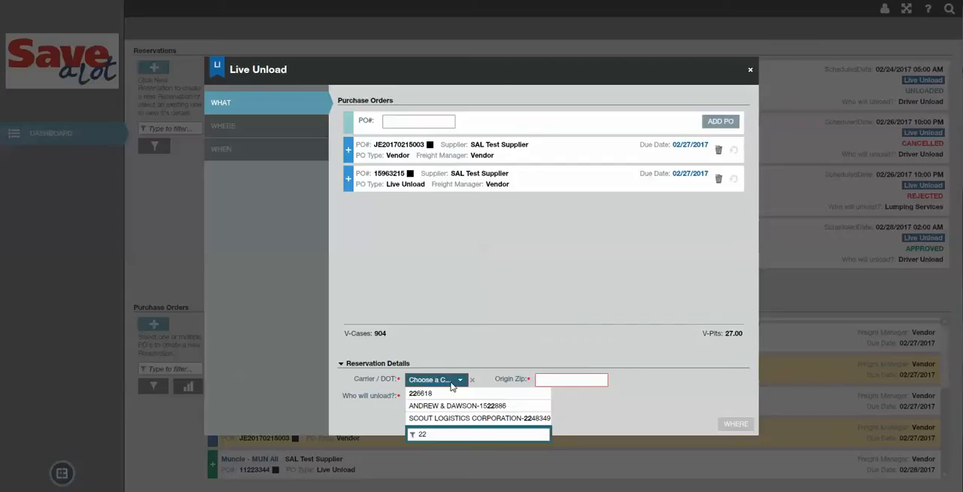
left_click(444, 393)
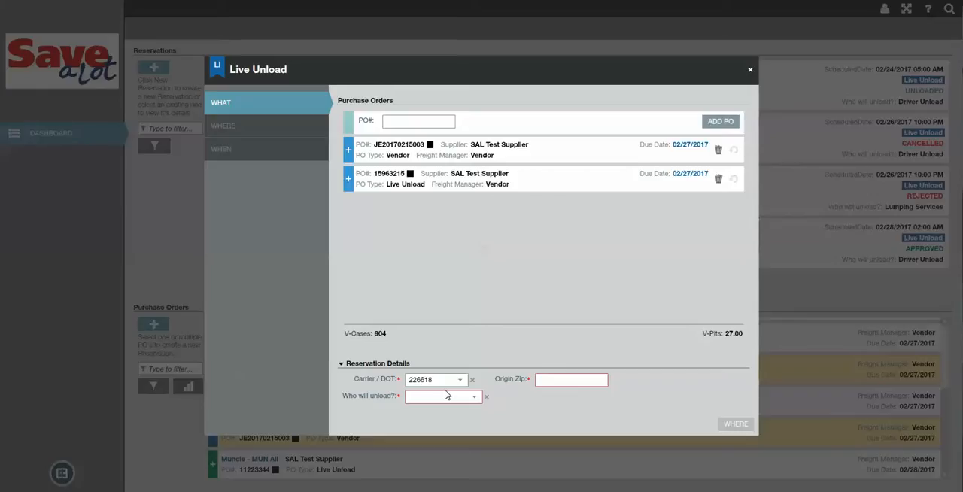
left_click(541, 378)
type("63045")
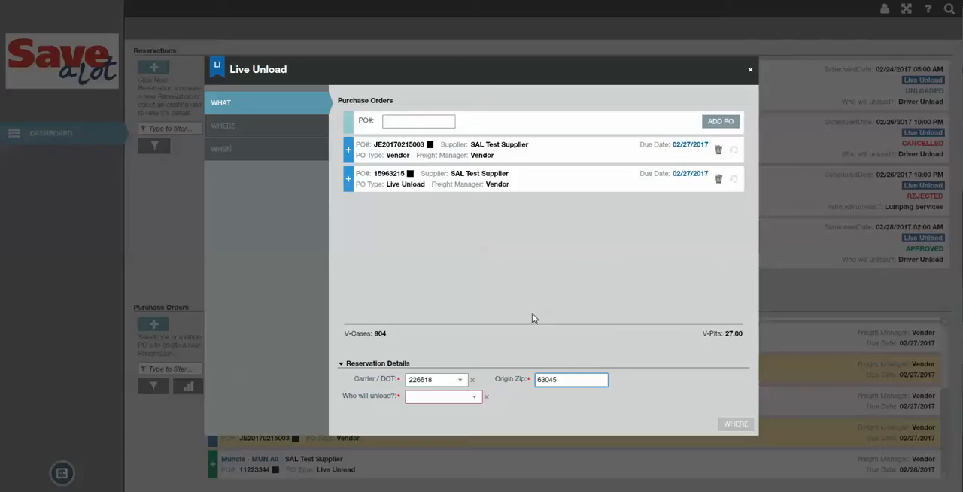
left_click(469, 400)
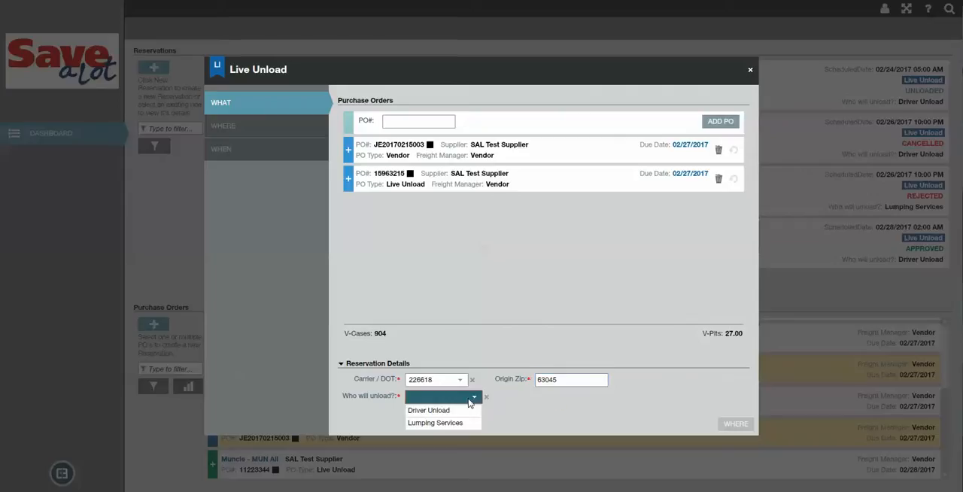
left_click(467, 424)
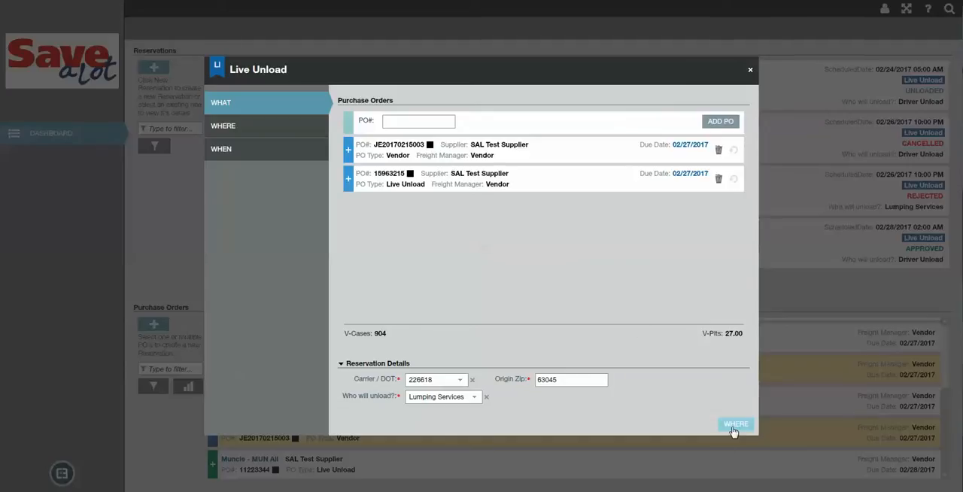
Check the available delivery time slots for February 26 and February 28, 2017
left_click(259, 127)
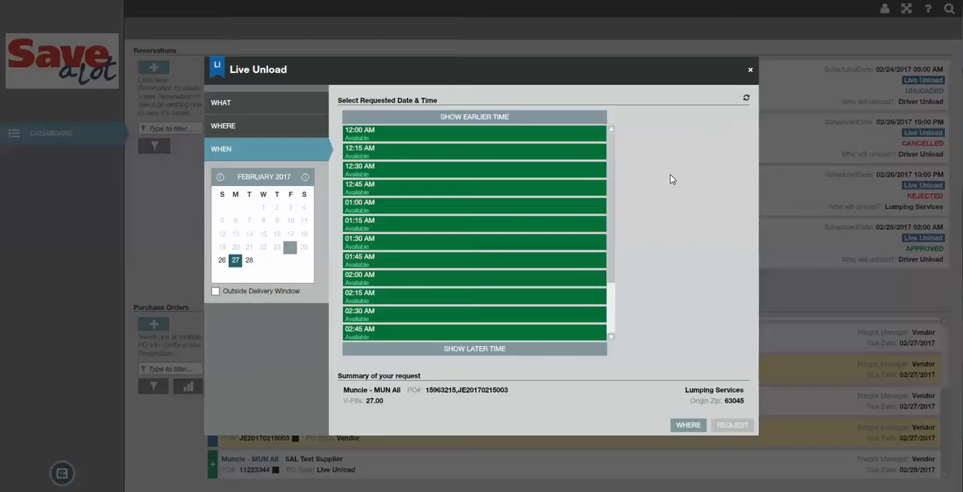
left_click(221, 261)
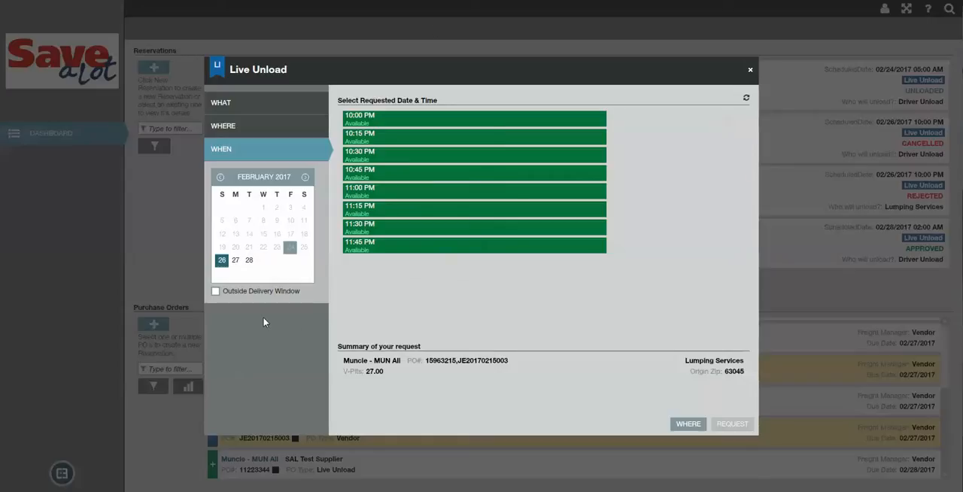
left_click(249, 259)
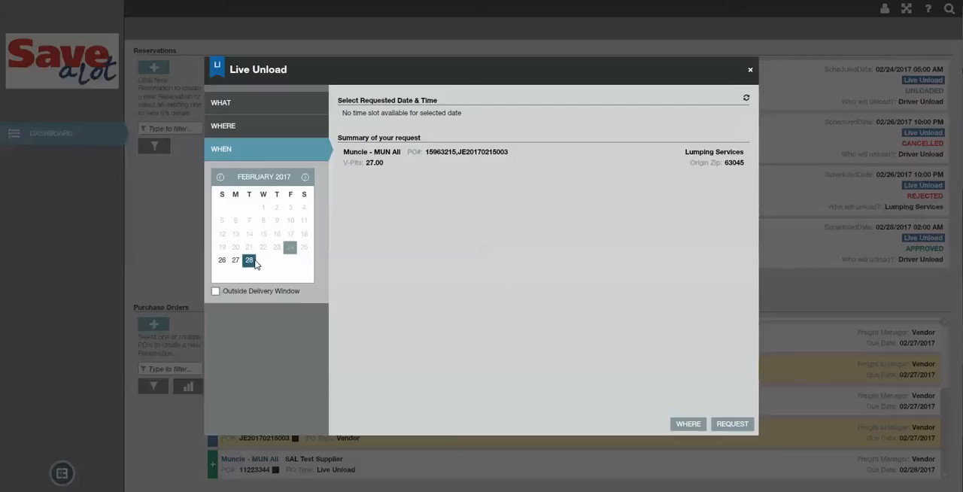
Start a date-only request for 02/28/2017 with the reason code Can't Book In Window, and close it without submitting
left_click(750, 427)
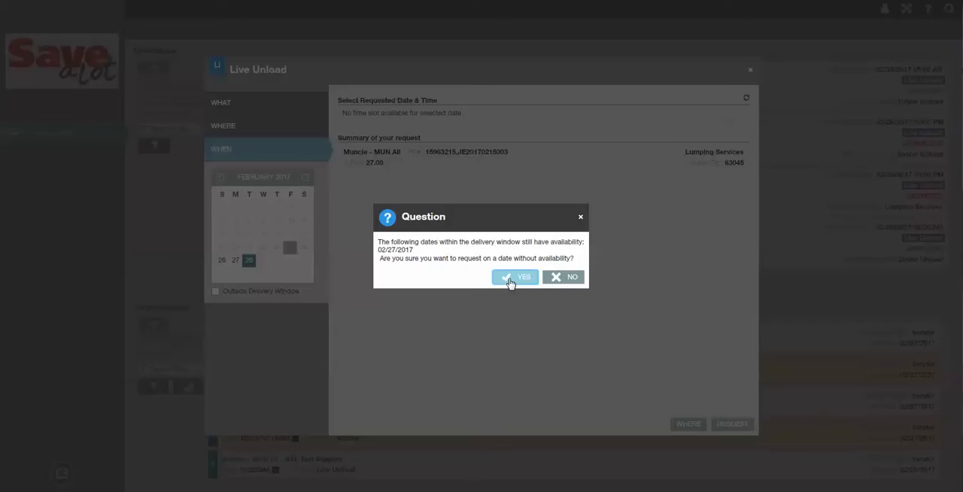
left_click(511, 280)
left_click(516, 259)
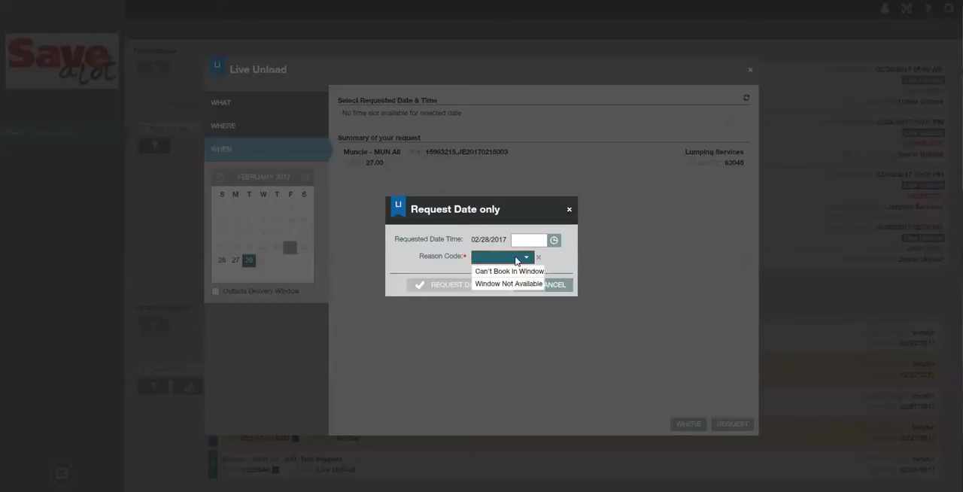
left_click(516, 272)
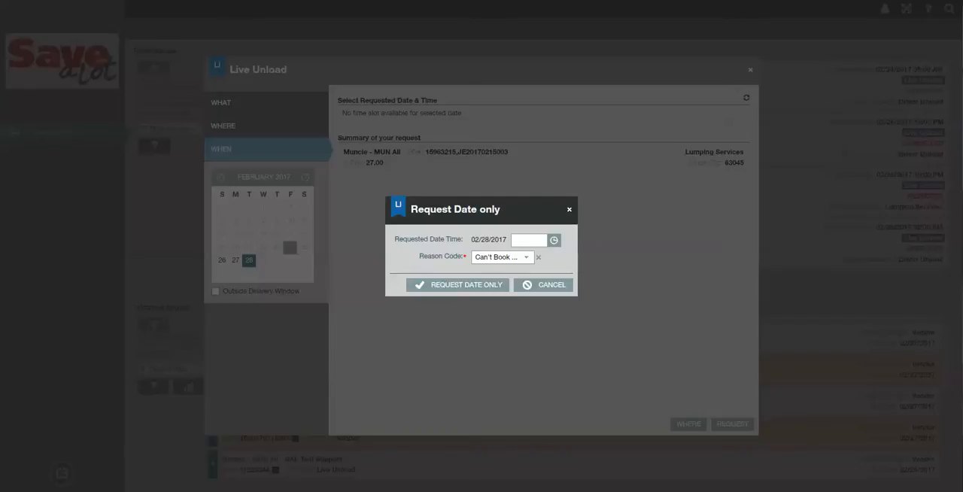
left_click(568, 210)
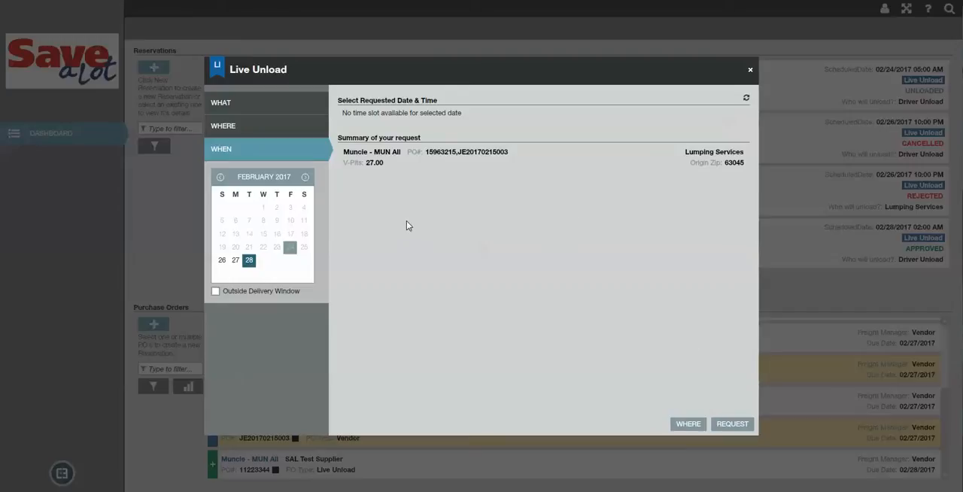
Enable dates outside the delivery window, check the slots for March 2, 3 and 4, 2017, and disable the option again
left_click(215, 291)
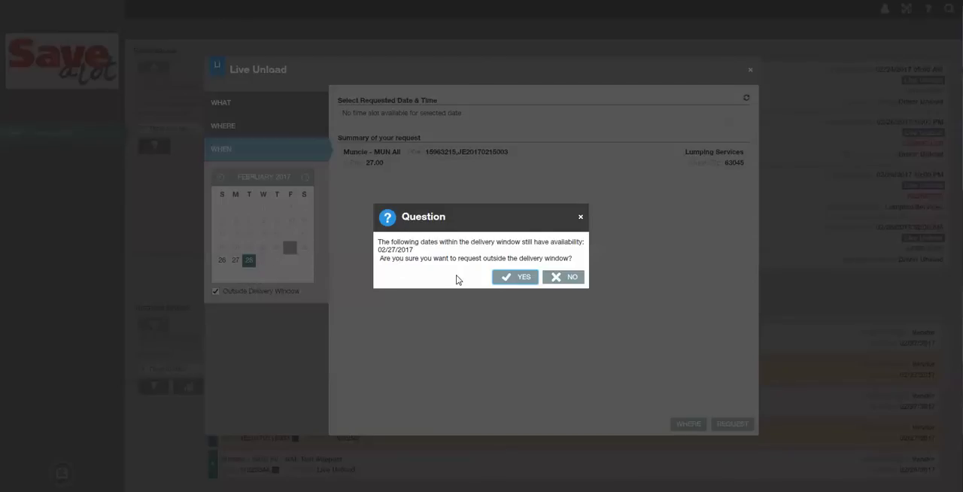
left_click(509, 279)
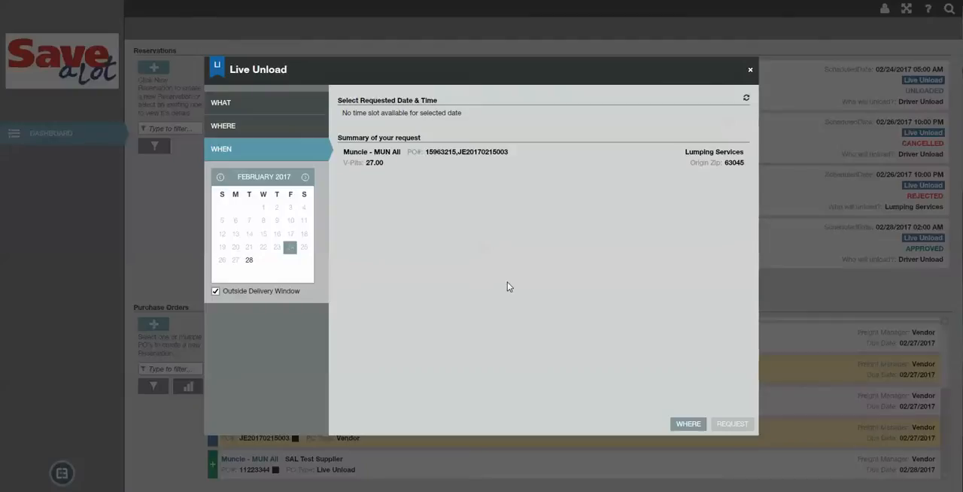
left_click(305, 177)
left_click(276, 208)
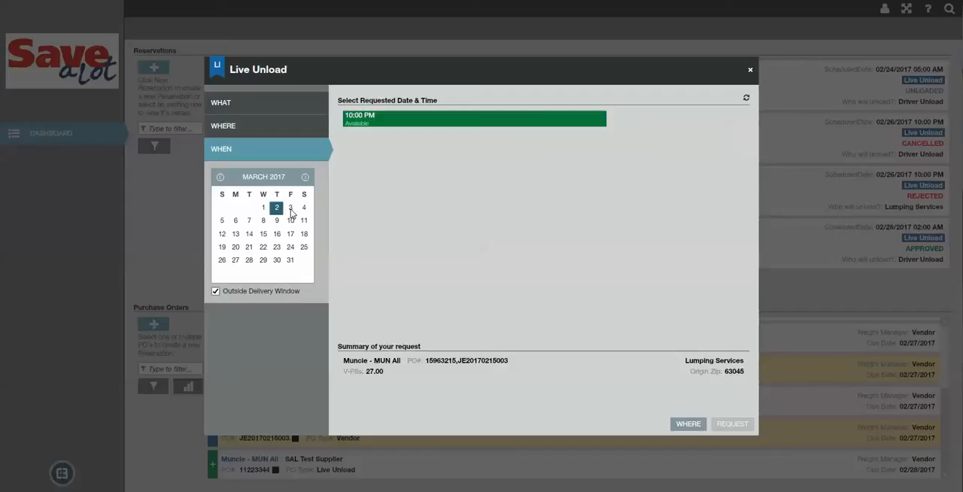
left_click(290, 208)
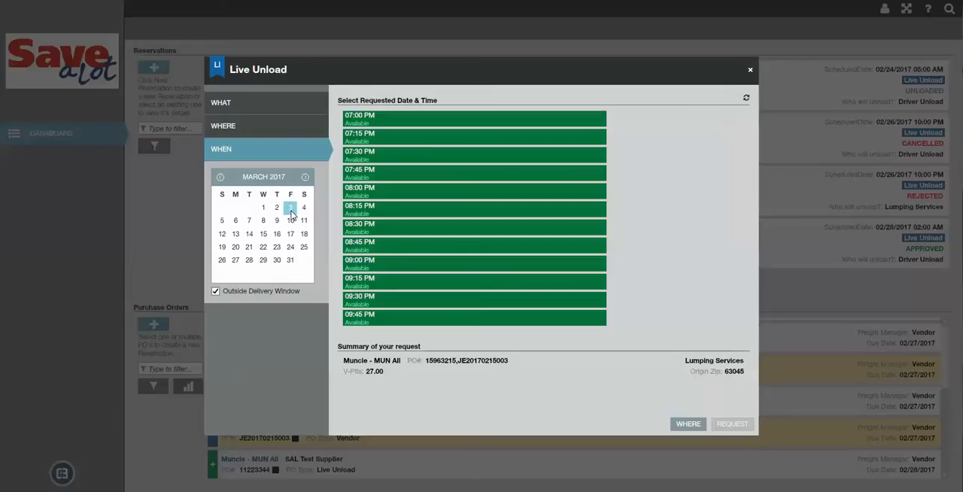
left_click(301, 209)
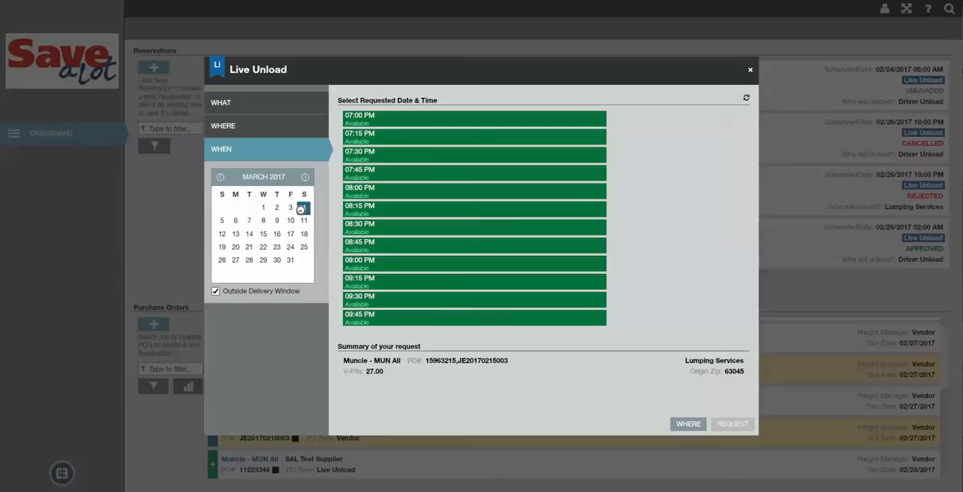
left_click(215, 291)
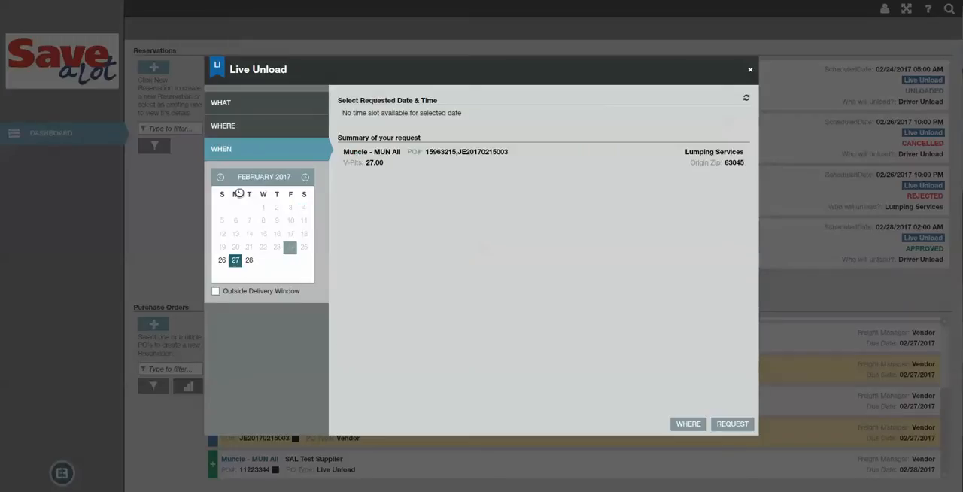
Request the 10:00 PM time slot on February 26, 2017 for the reservation
left_click(222, 261)
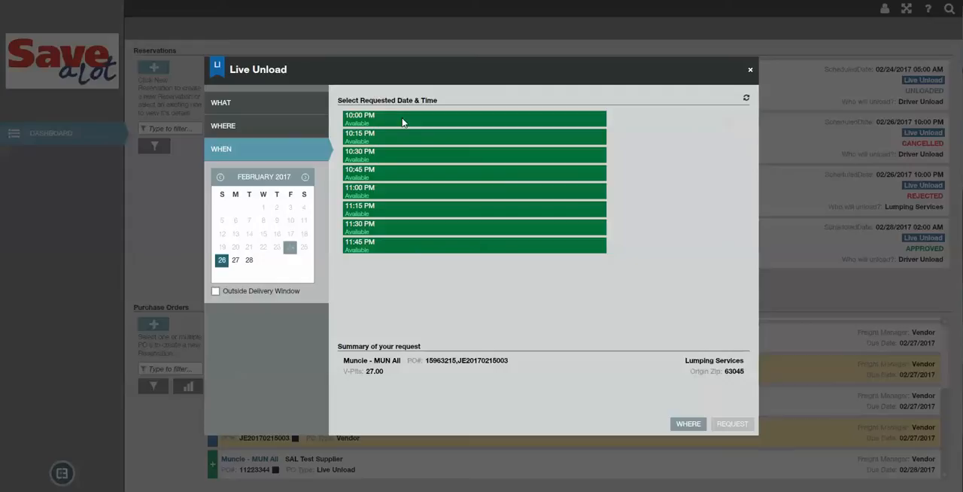
left_click(402, 123)
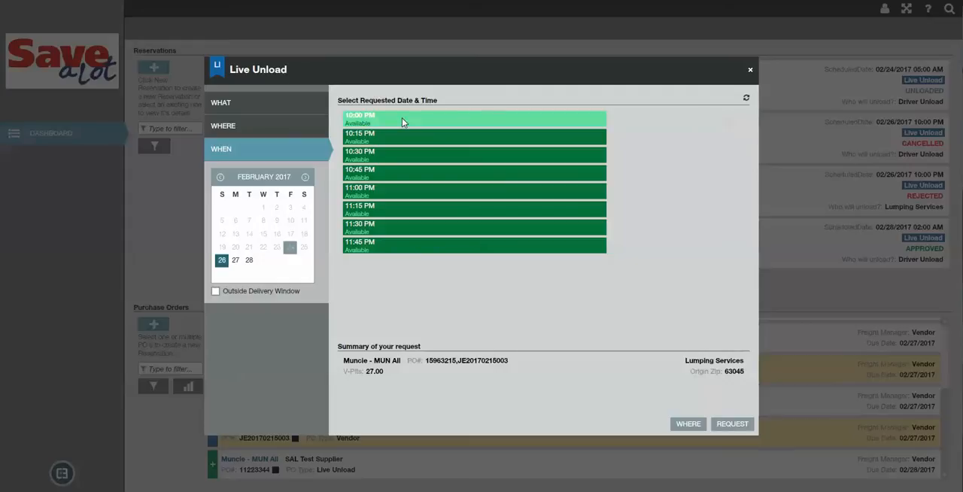
left_click(733, 424)
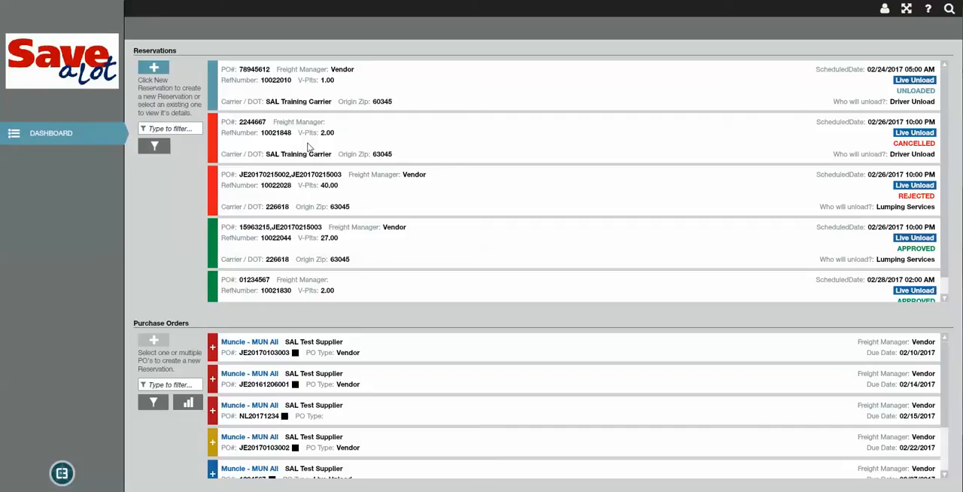
Create another reservation from scratch and add the Live Unload purchase order due 02/28/2017 by its PO number
left_click(158, 68)
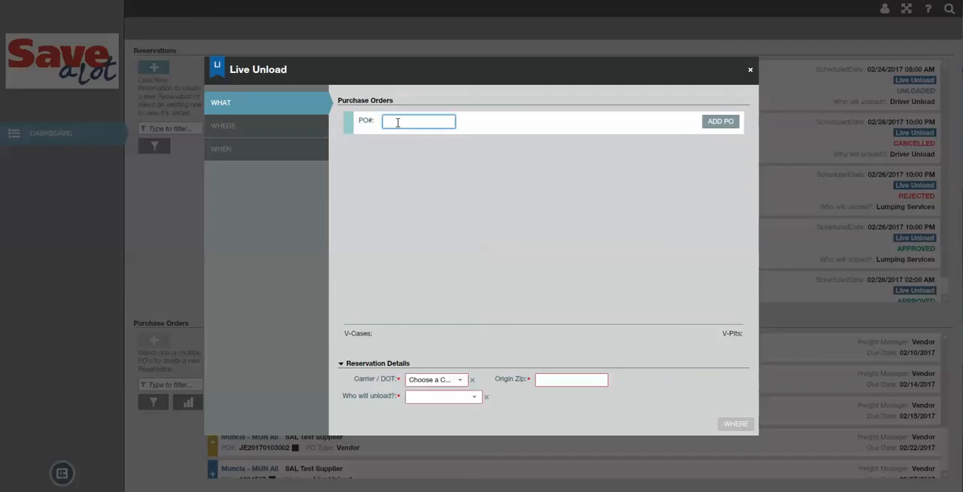
type("11223344")
left_click(729, 121)
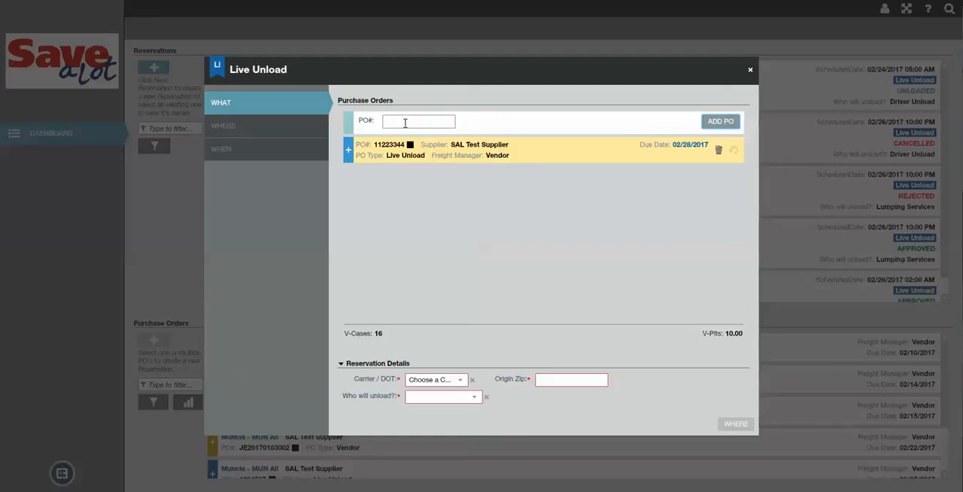
Set the new reservation's carrier to 226618, origin zip to 63045 and unloader to Lumping Services
left_click(435, 382)
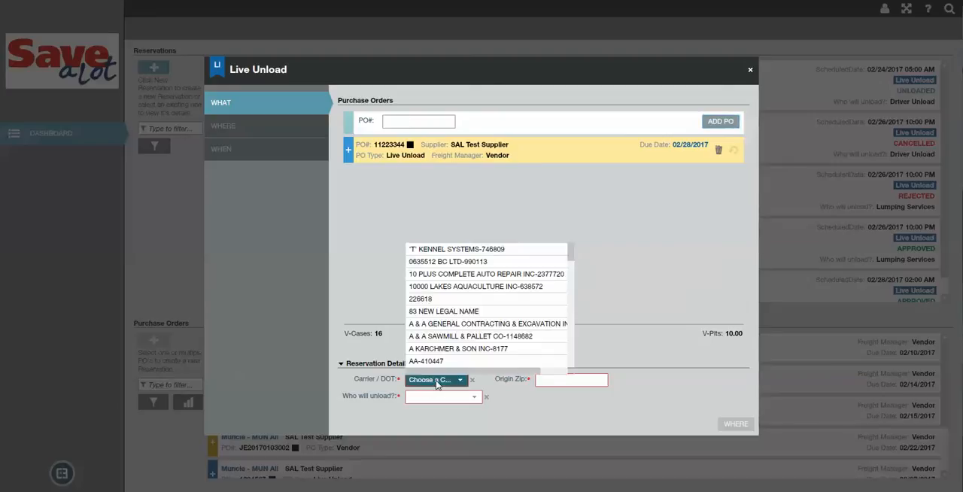
type("2266")
left_click(441, 392)
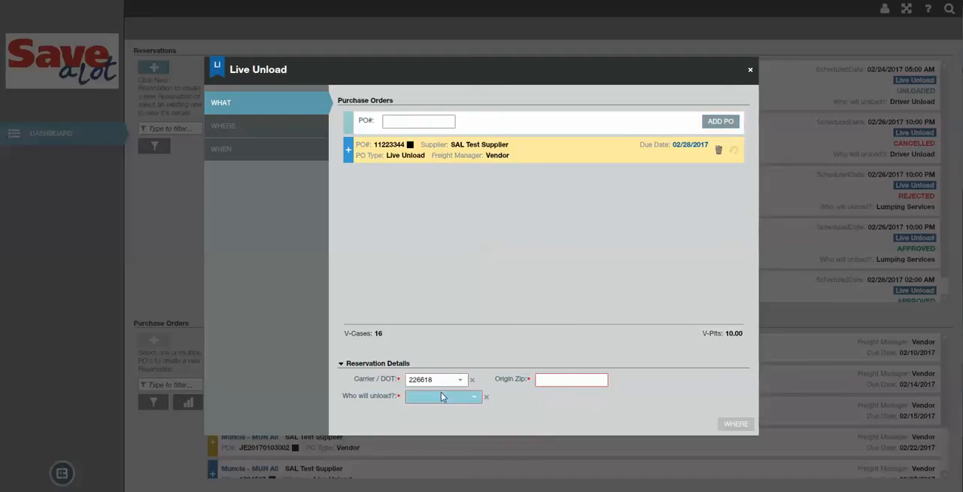
left_click(558, 380)
type("63045")
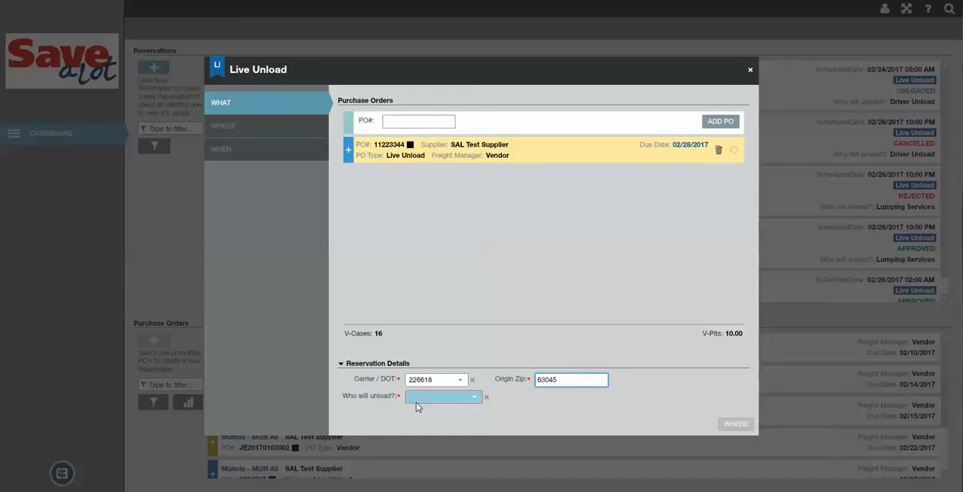
left_click(442, 398)
left_click(441, 423)
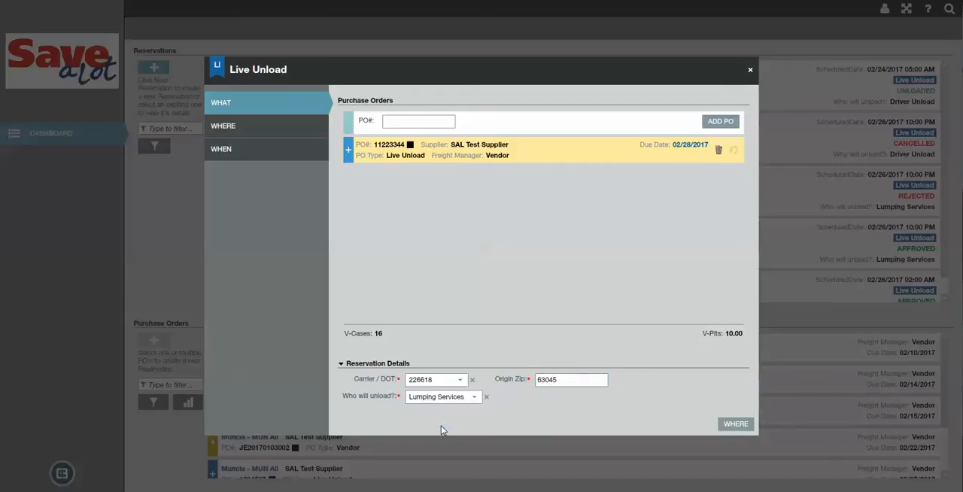
Request the 10:00 PM time slot on February 27, 2017 for the new reservation and check its entry in the reservations list
left_click(262, 152)
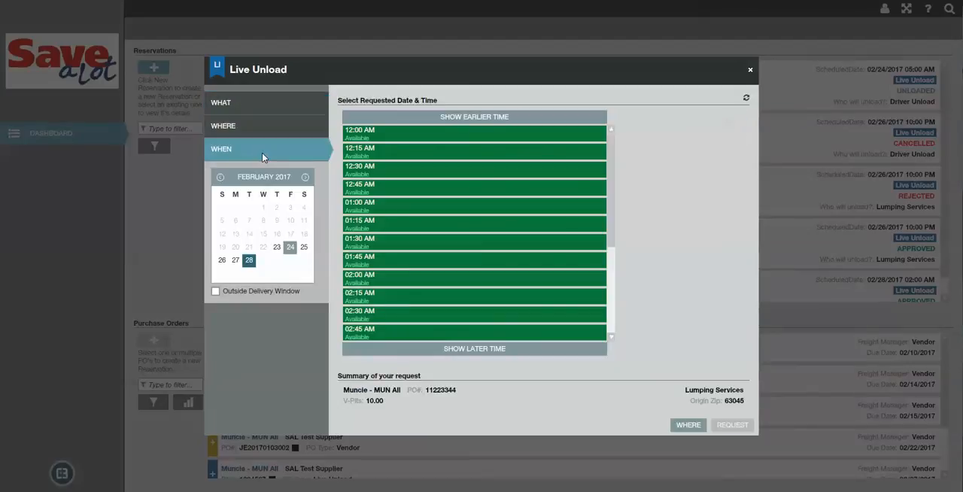
left_click(240, 261)
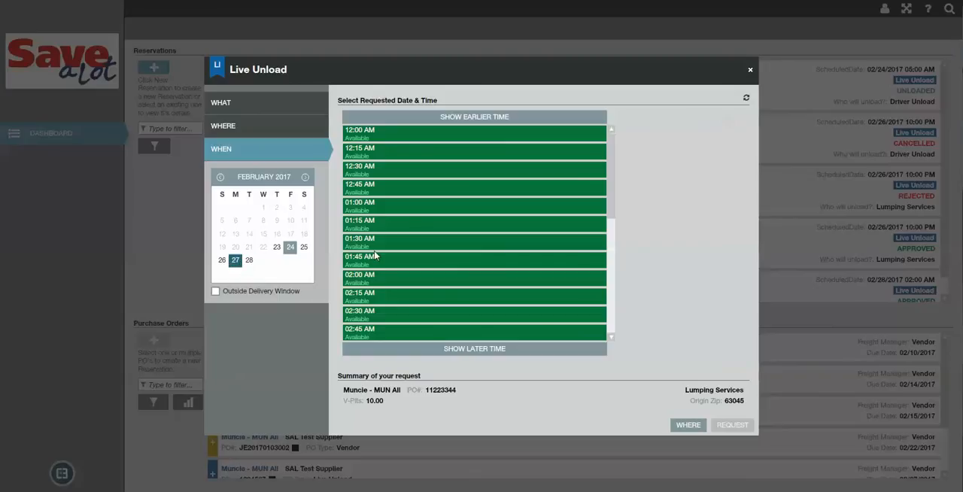
left_click_drag(612, 172, 619, 307)
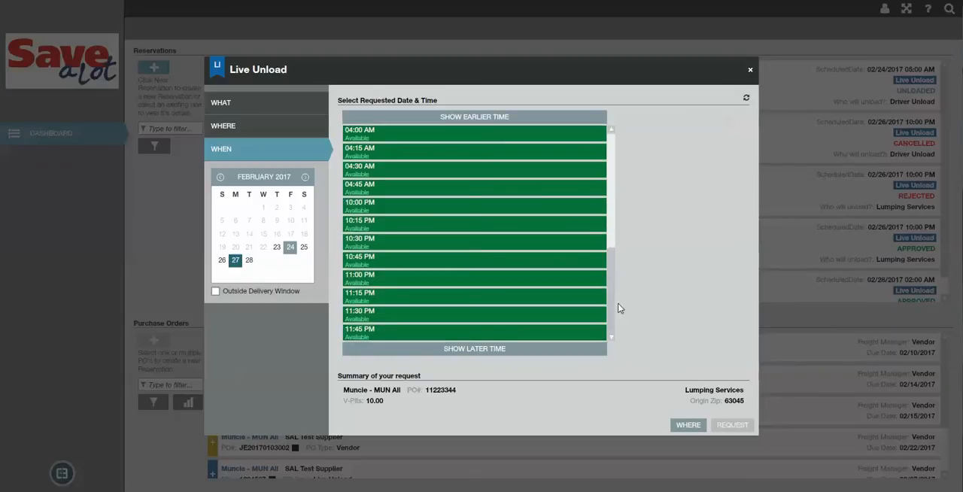
left_click(412, 204)
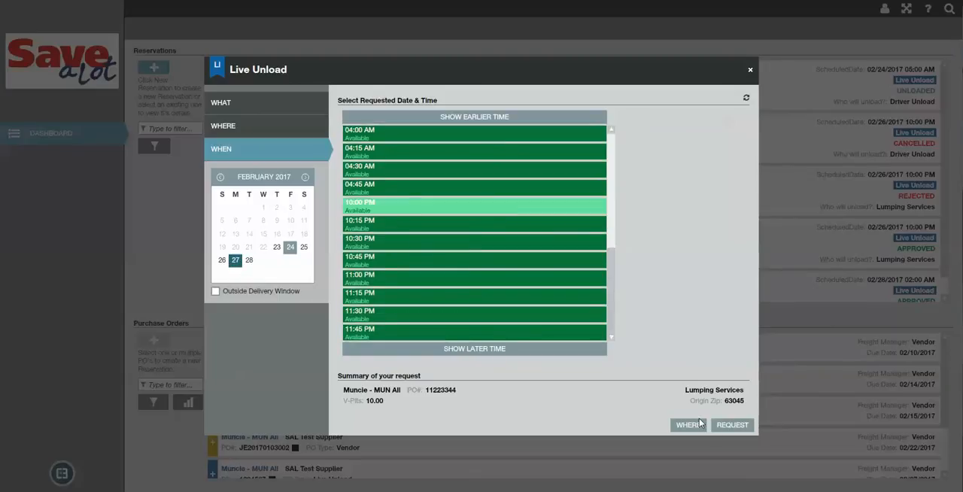
left_click(724, 424)
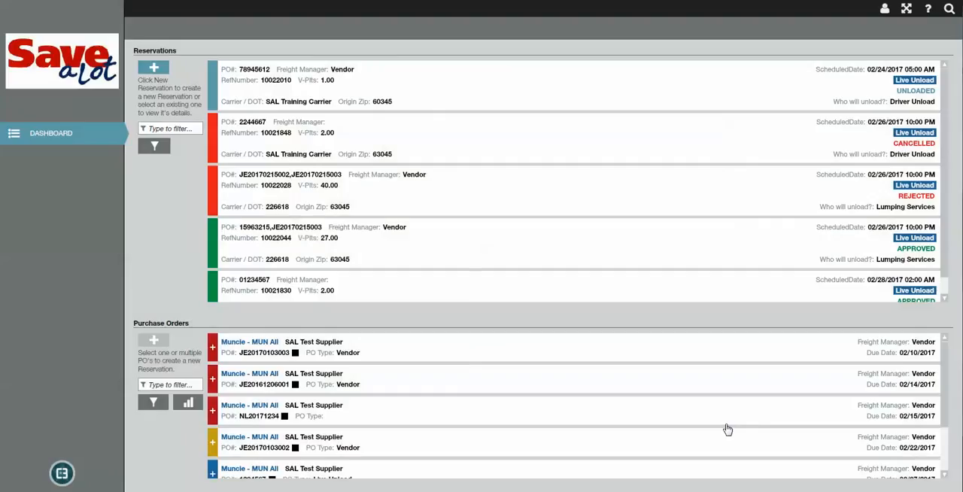
scroll(948, 205, "down", 2)
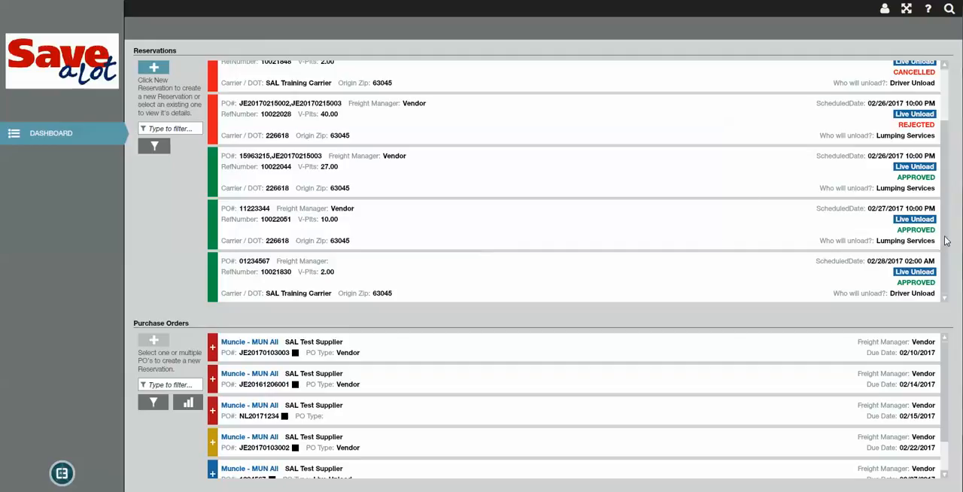
scroll(947, 240, "up", 2)
scroll(952, 210, "down", 2)
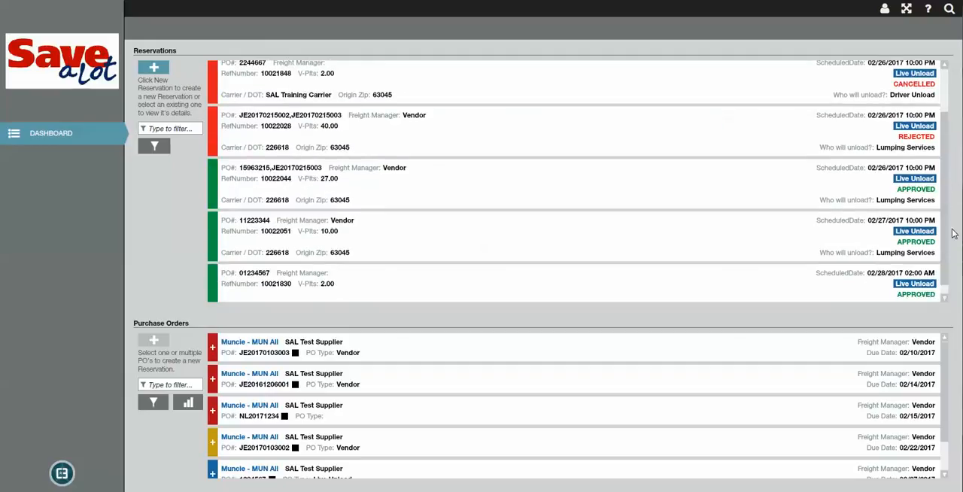